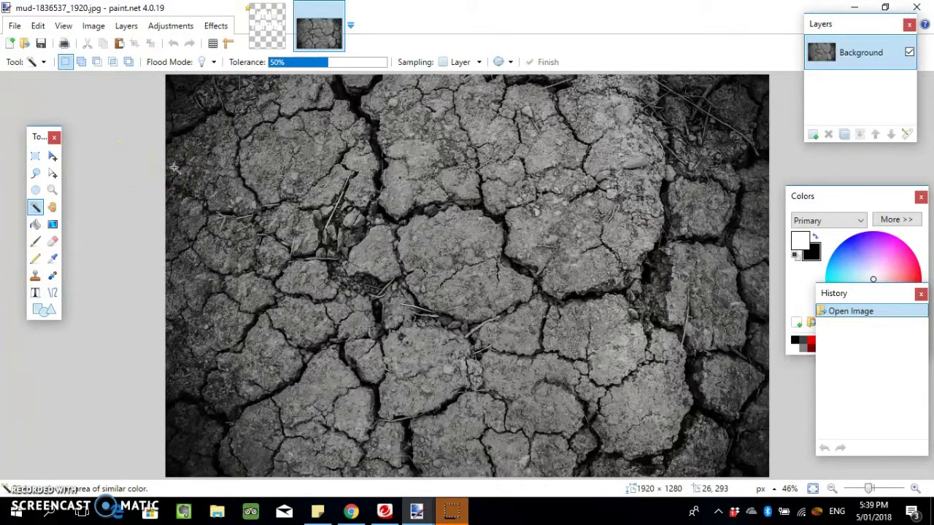
Return to the mud photo and convert it to black and white
click(107, 214)
mouse_move(346, 42)
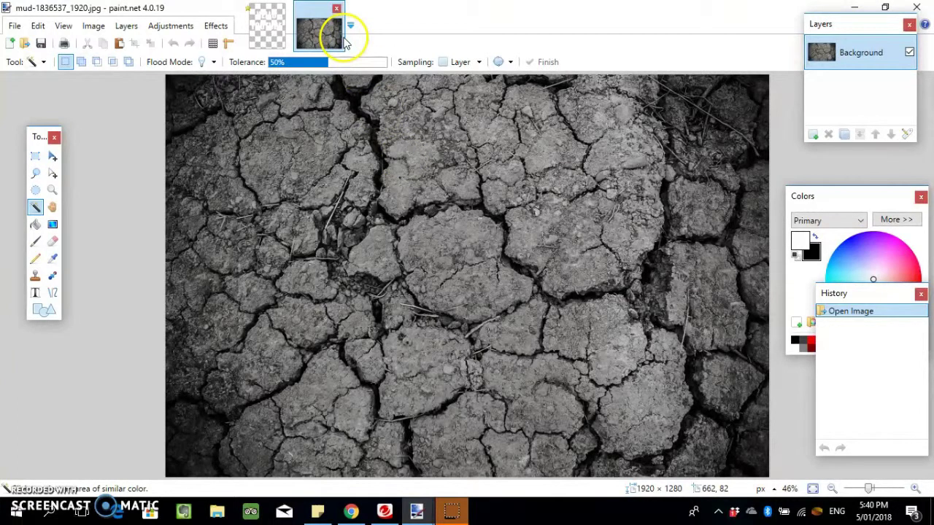
click(276, 38)
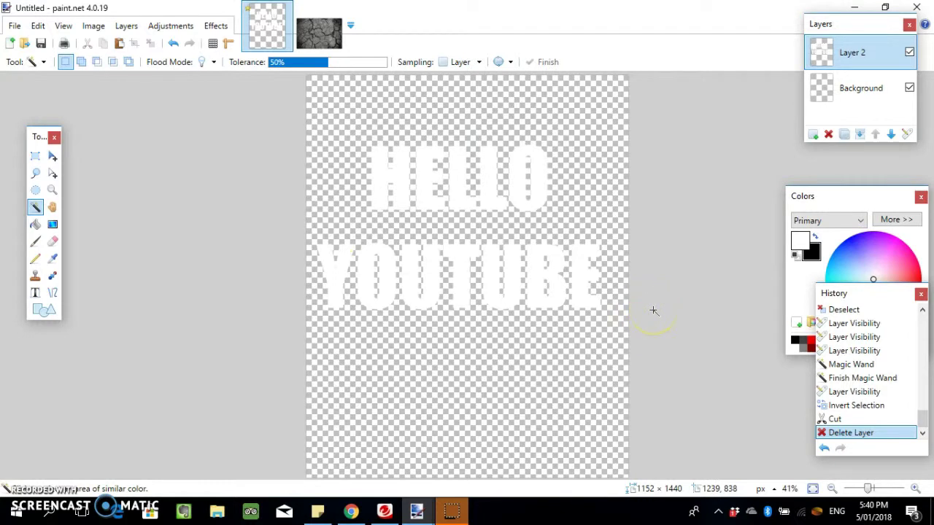
click(334, 44)
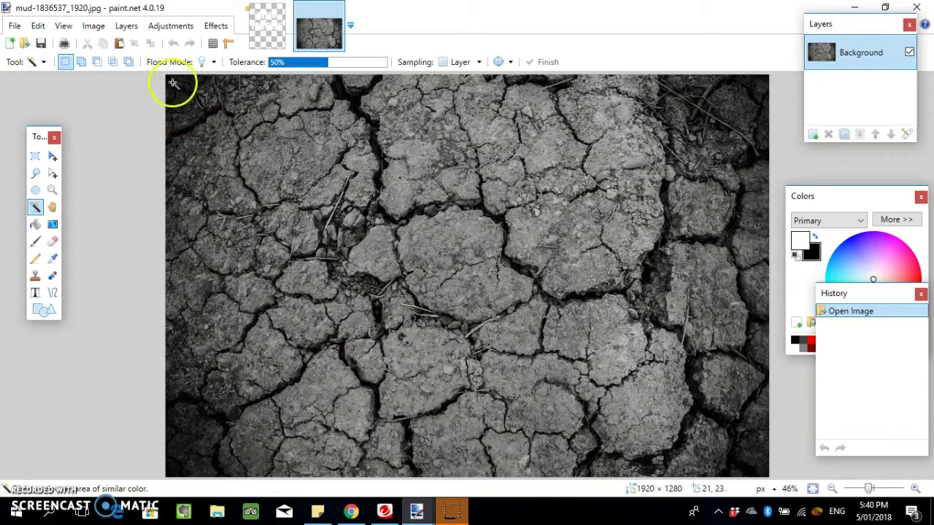
click(167, 27)
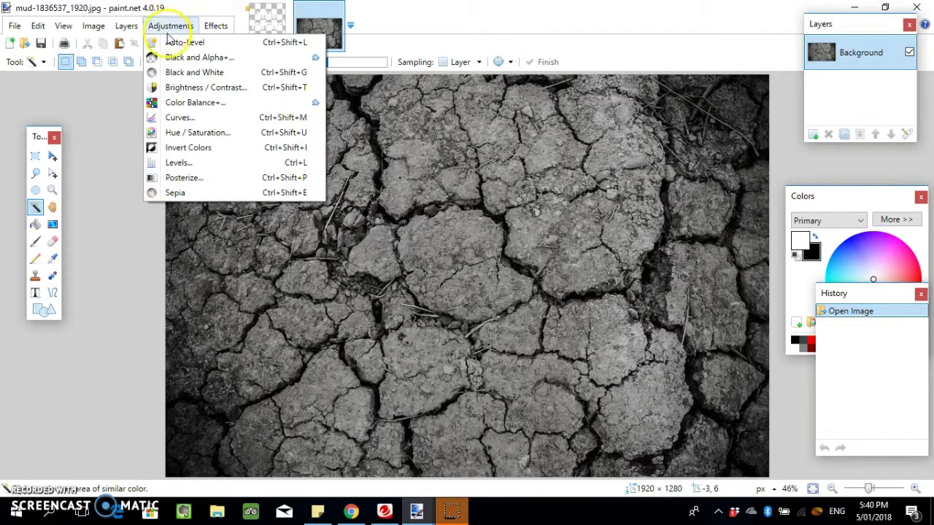
click(186, 72)
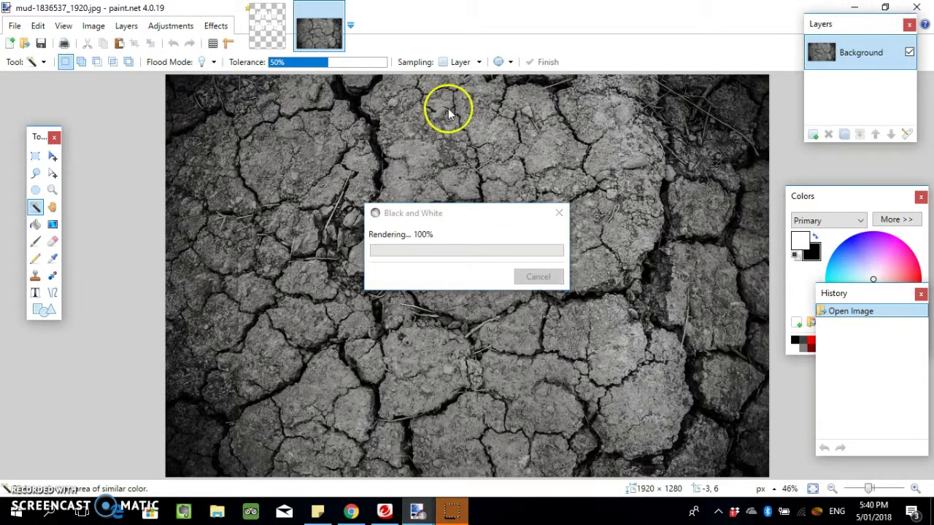
Set the mud photo's brightness to -15 in Brightness / Contrast and apply it
click(175, 26)
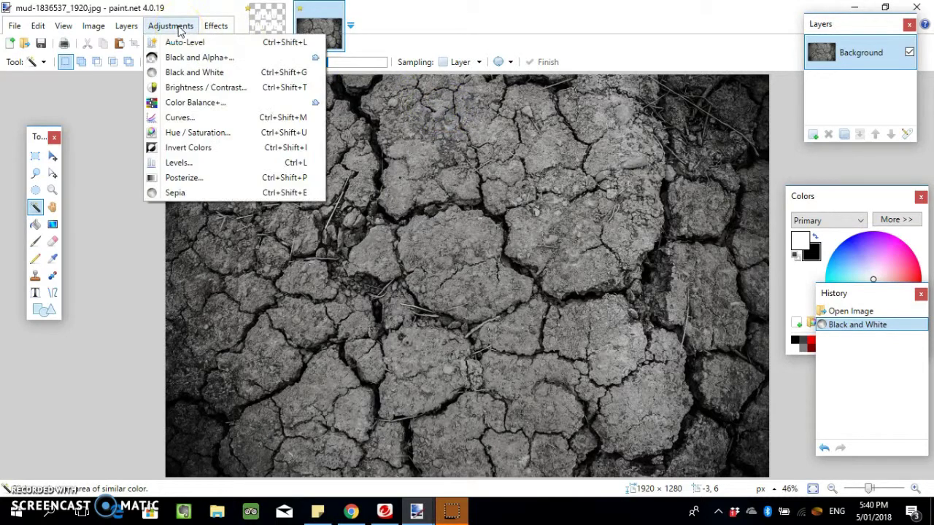
click(193, 87)
drag(456, 196, 513, 200)
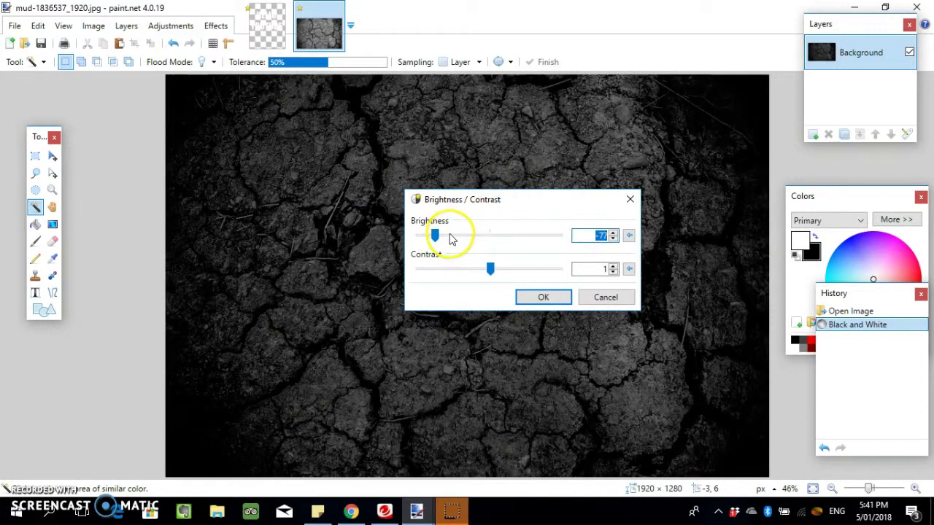
click(450, 238)
click(459, 238)
click(470, 240)
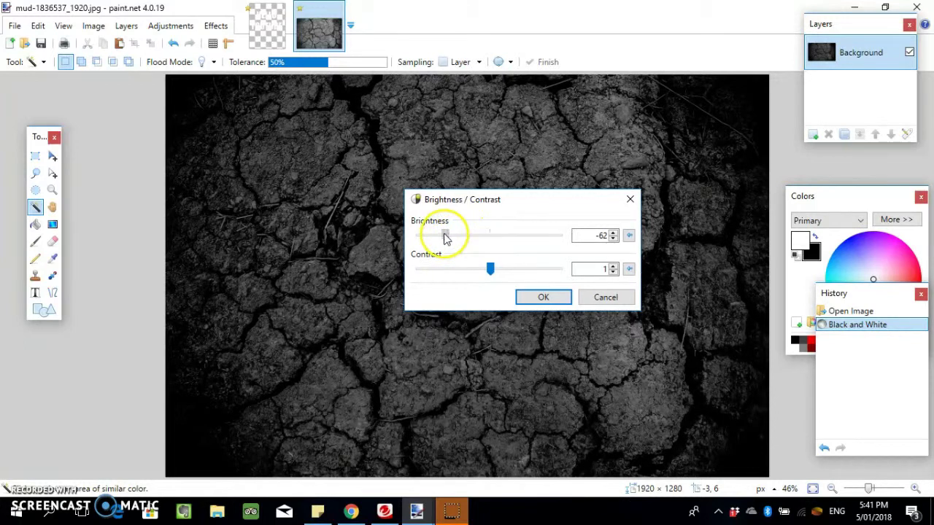
drag(444, 237, 478, 240)
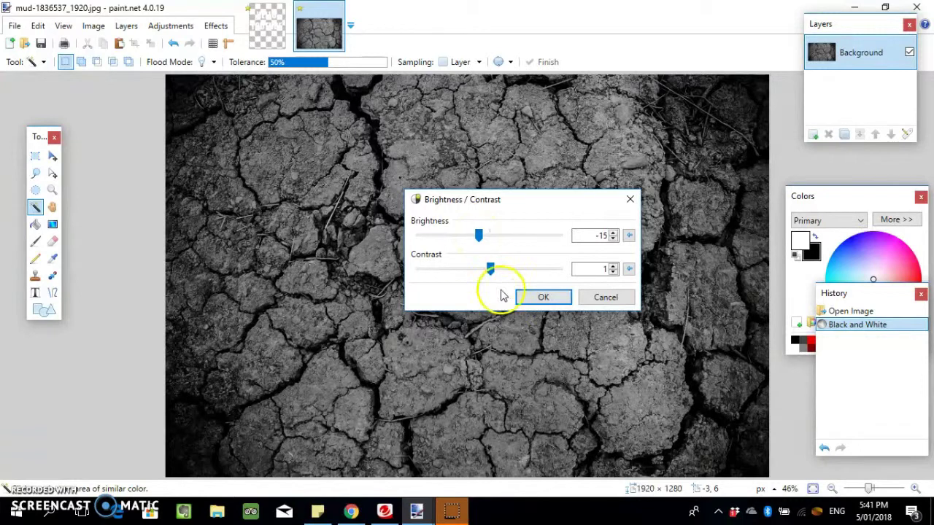
click(530, 301)
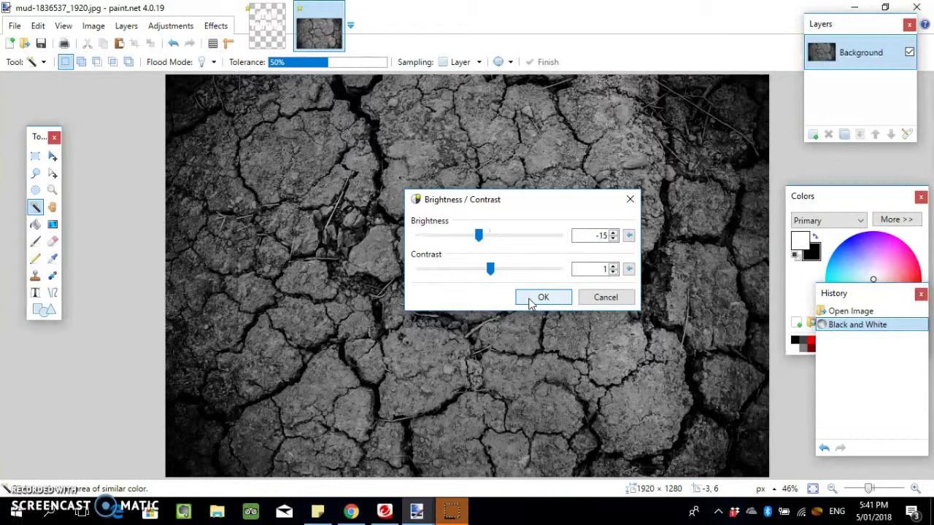
Apply the brightness change, then magic-wand the dark cracks at 39% tolerance
click(529, 300)
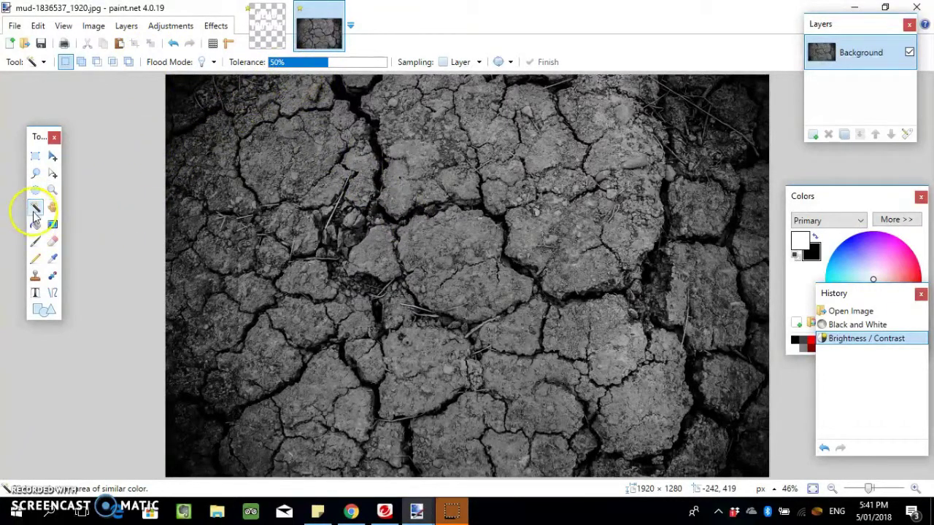
click(314, 62)
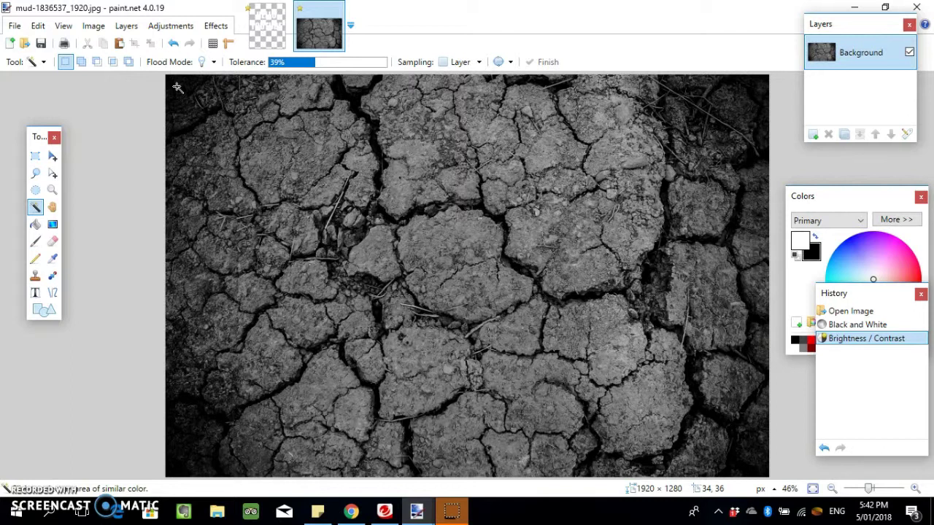
click(176, 88)
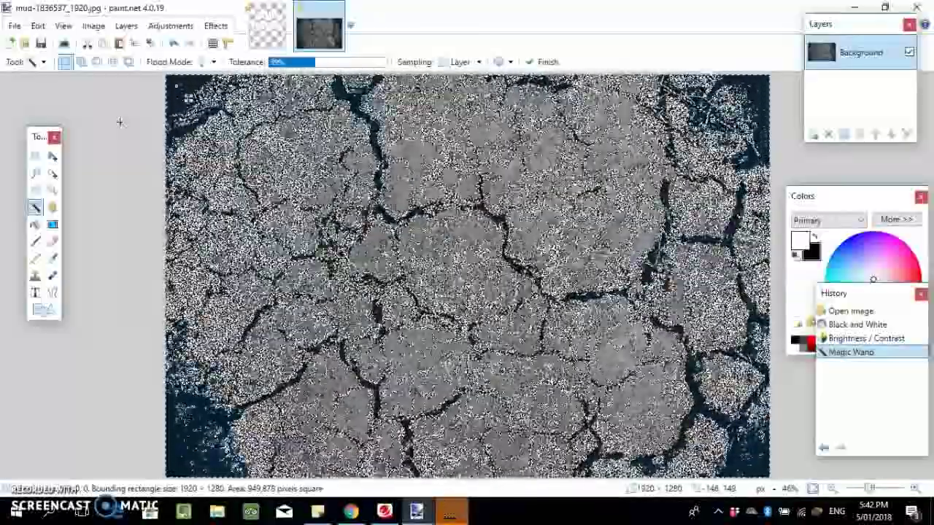
Erase the cracks, undo it, and reselect the dark cracks at 46% tolerance
key(Return)
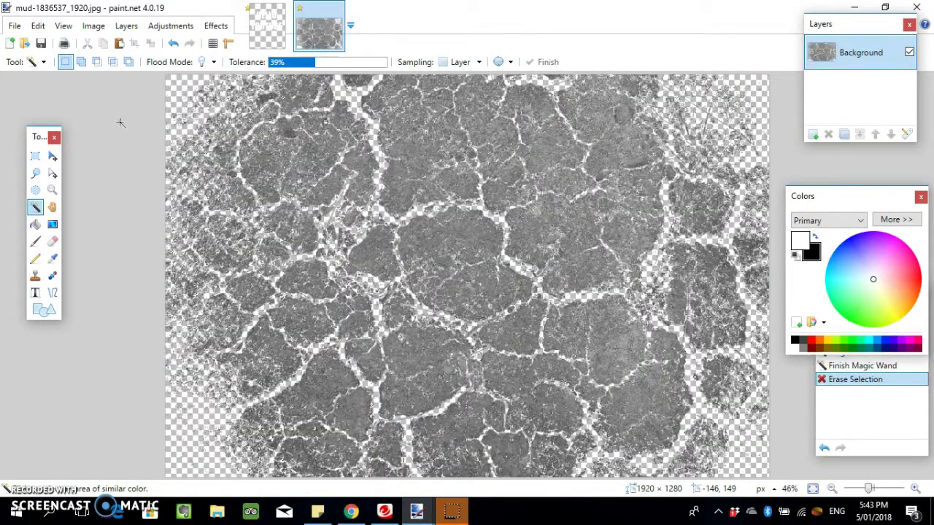
click(173, 43)
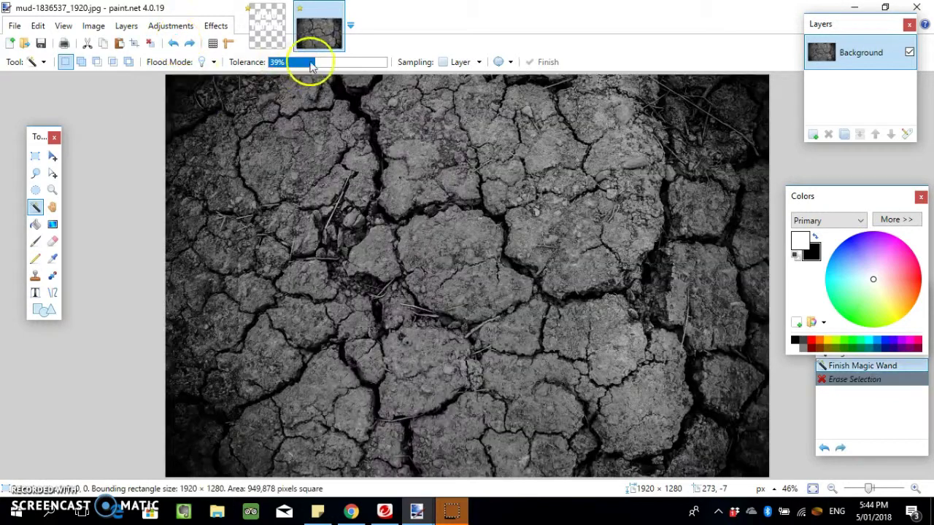
drag(311, 65, 325, 65)
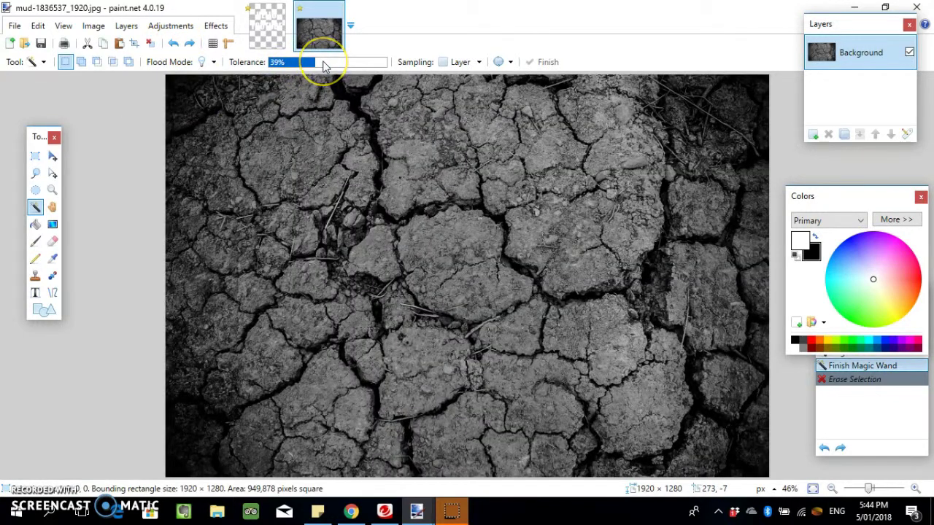
click(185, 91)
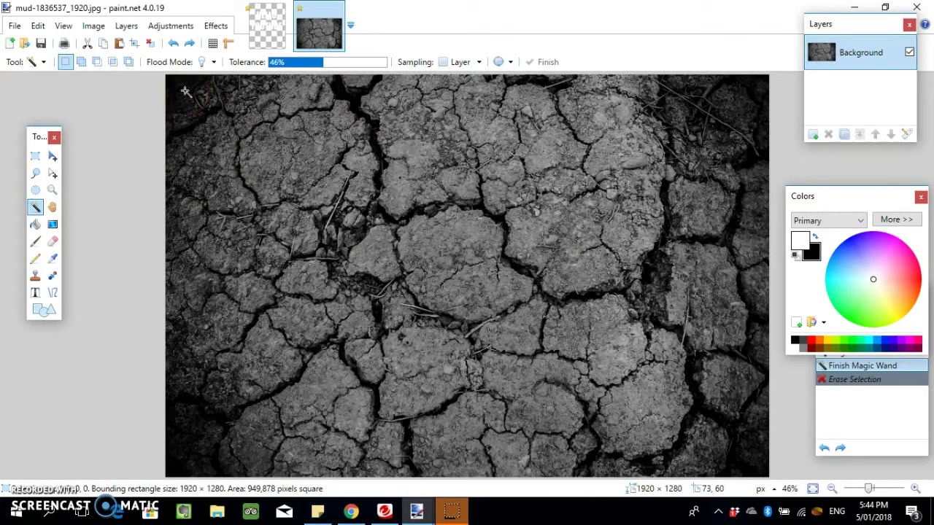
click(166, 133)
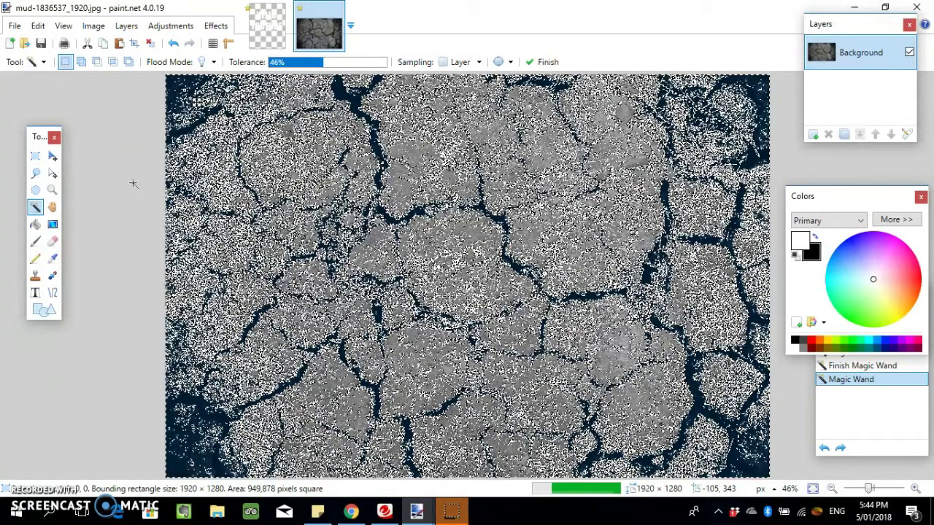
key(Delete)
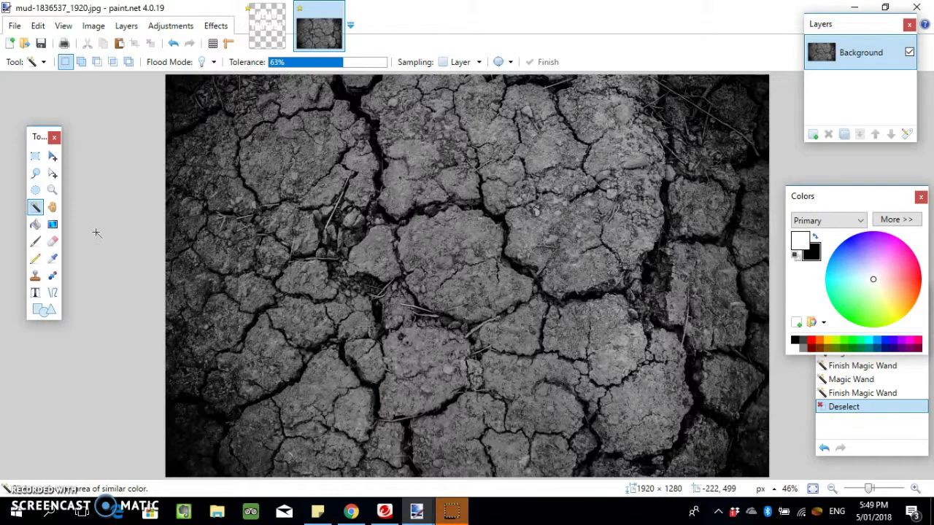
Lower the mud photo's brightness to -49, then magic-wand a dark area at 46% tolerance
click(173, 26)
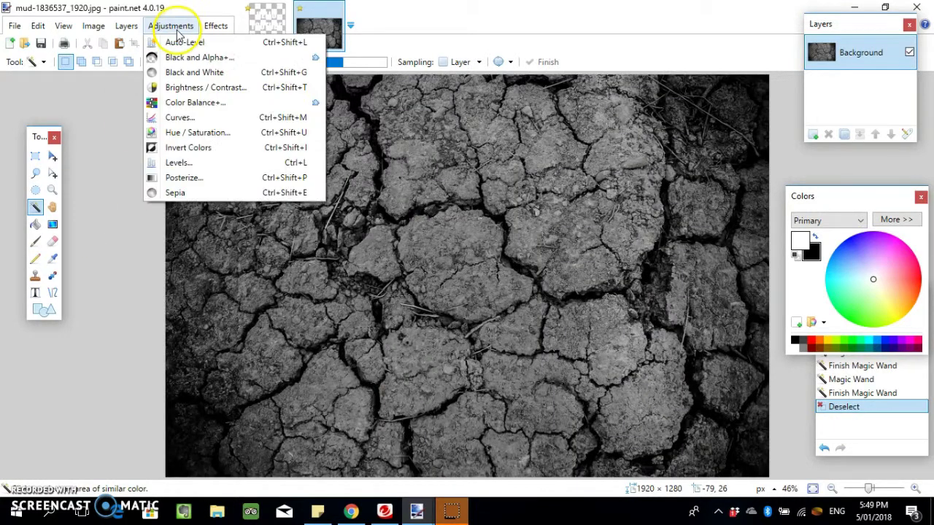
click(191, 87)
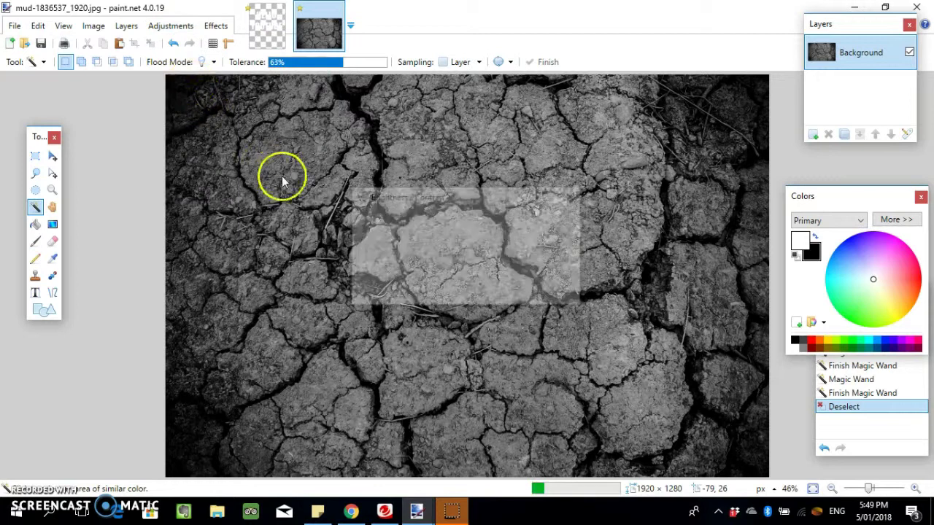
drag(421, 232, 399, 237)
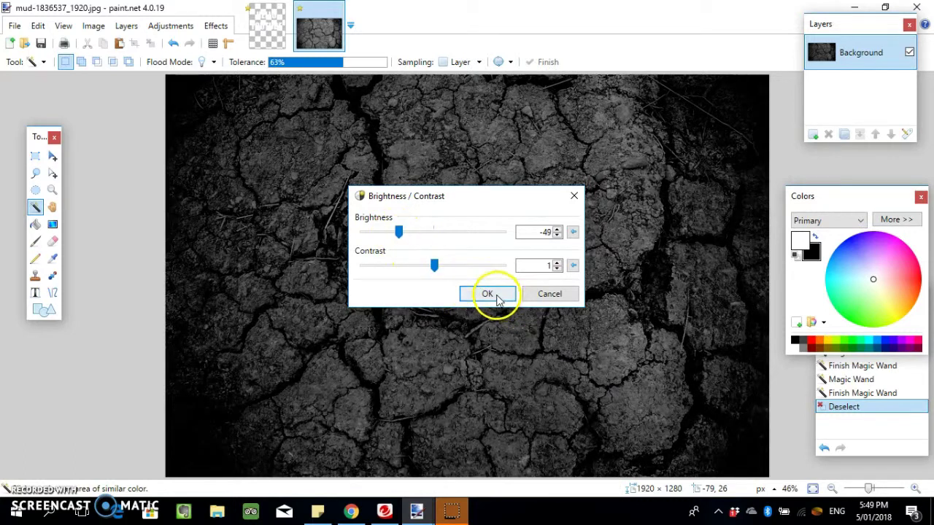
click(493, 294)
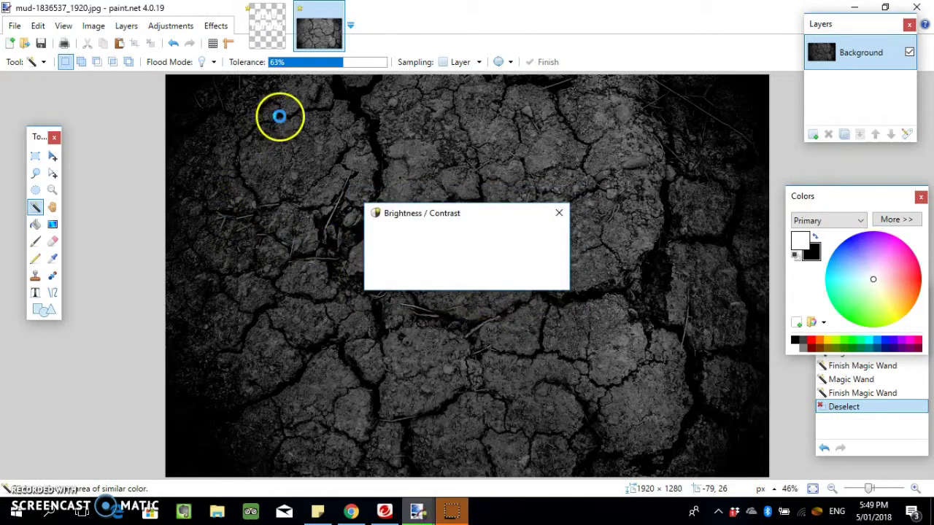
drag(326, 67, 323, 67)
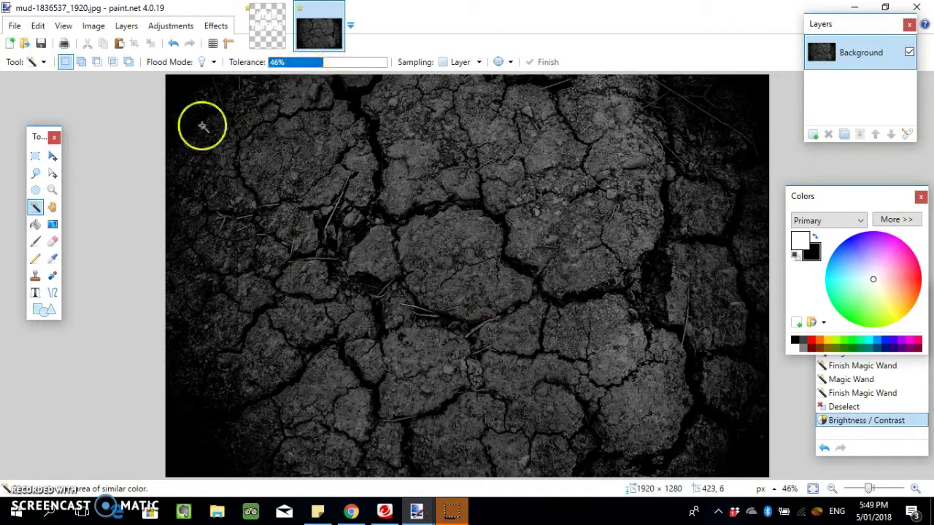
click(189, 460)
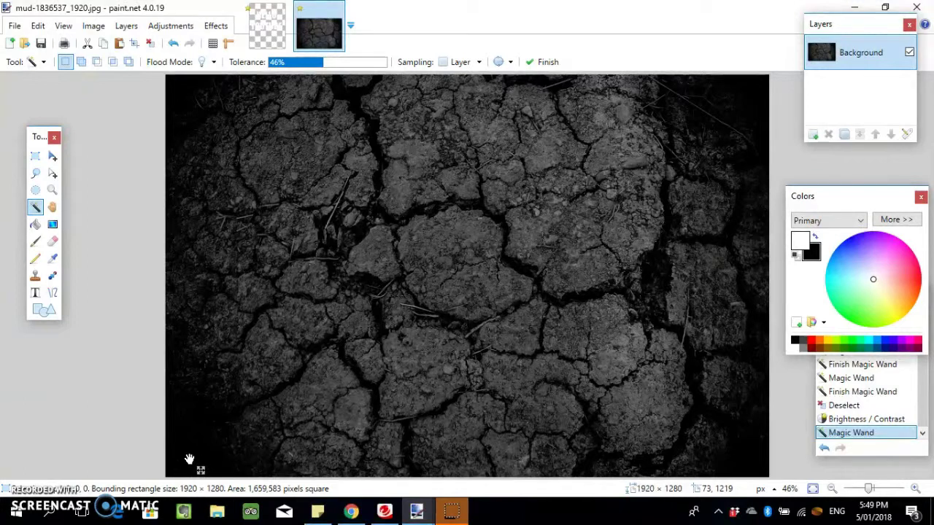
Confirm the dark-area selection and delete it, leaving transparent cracks around the mud plates
key(Return)
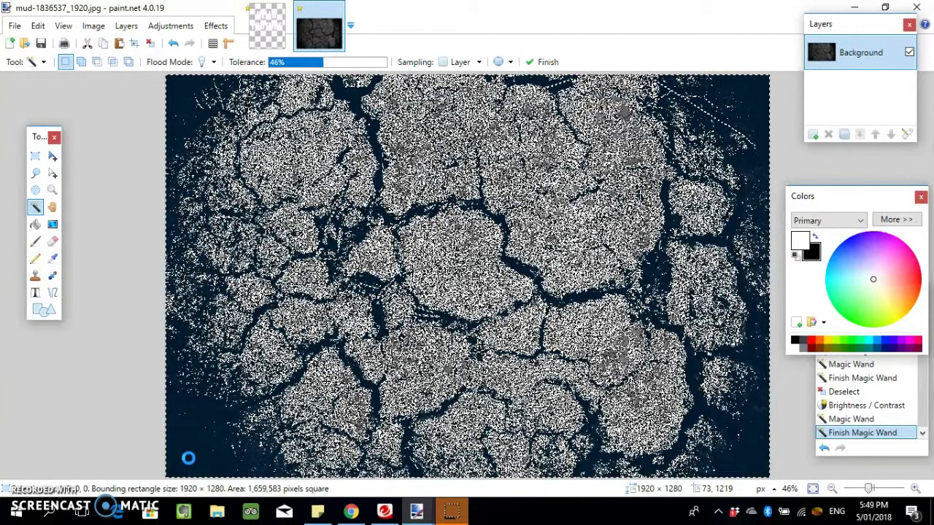
click(132, 441)
key(Delete)
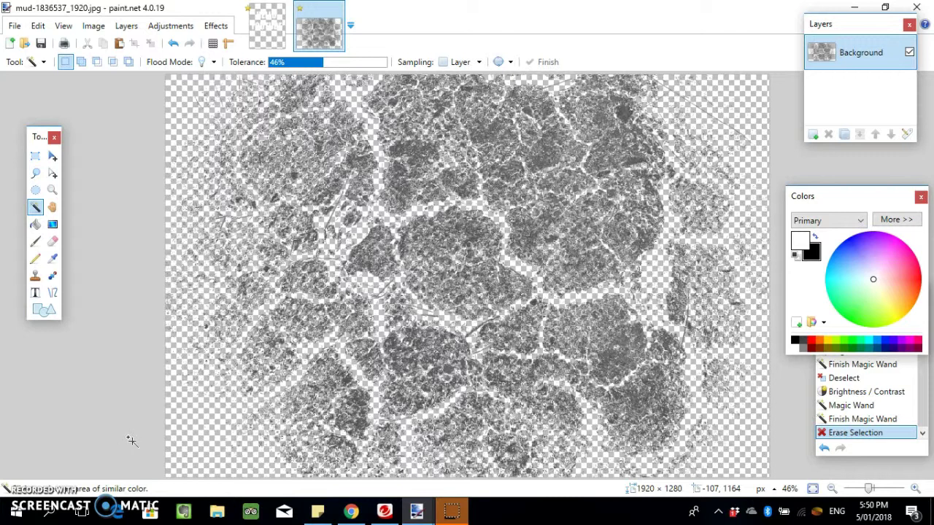
Select all of the mud image and copy it
key(ctrl+a)
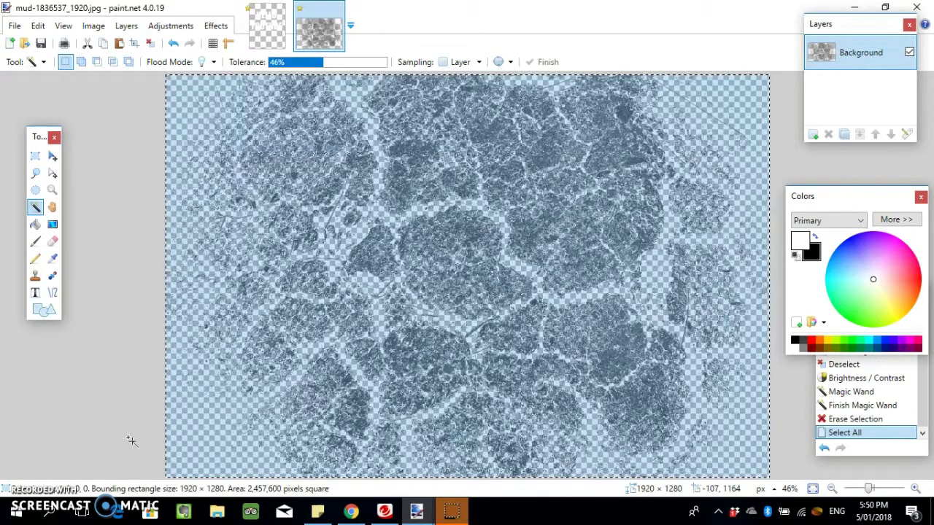
click(434, 323)
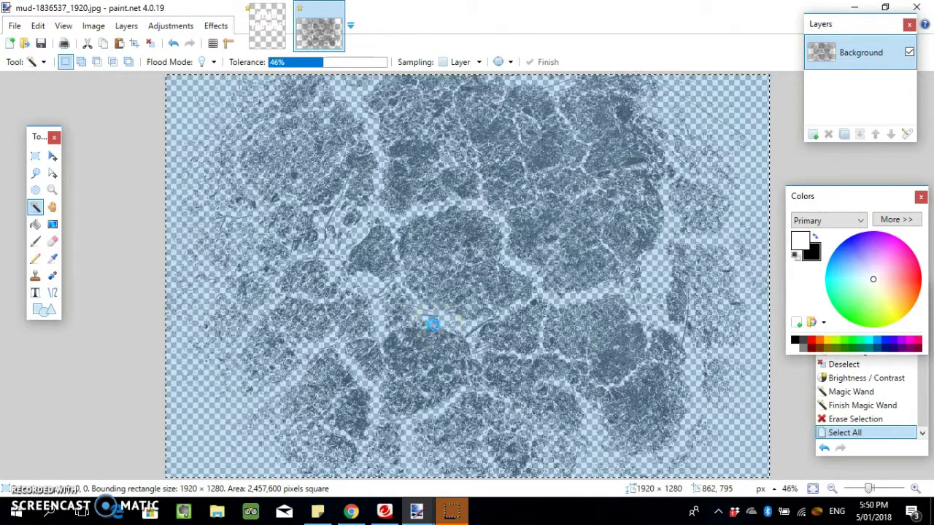
click(293, 61)
On the HELLO YOUTUBE image, add a new layer above Layer 2 and paste the mud texture
click(268, 29)
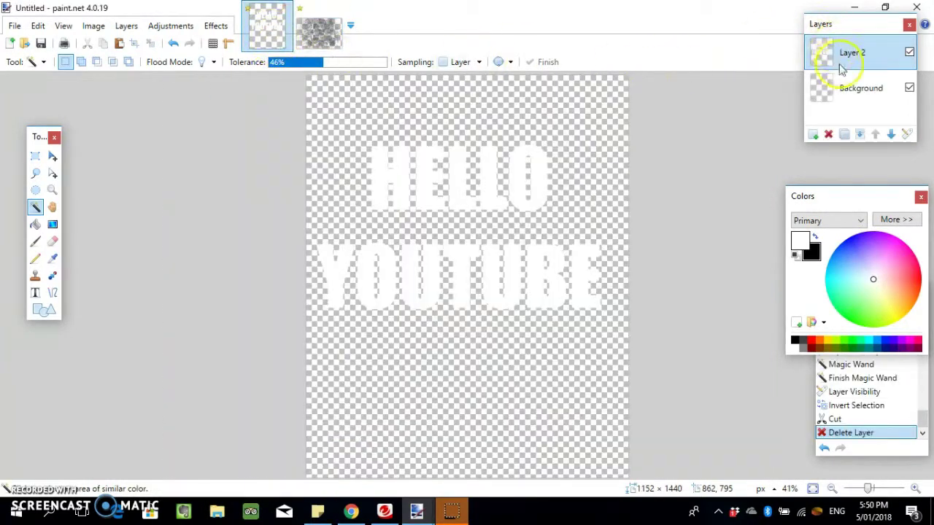
click(837, 54)
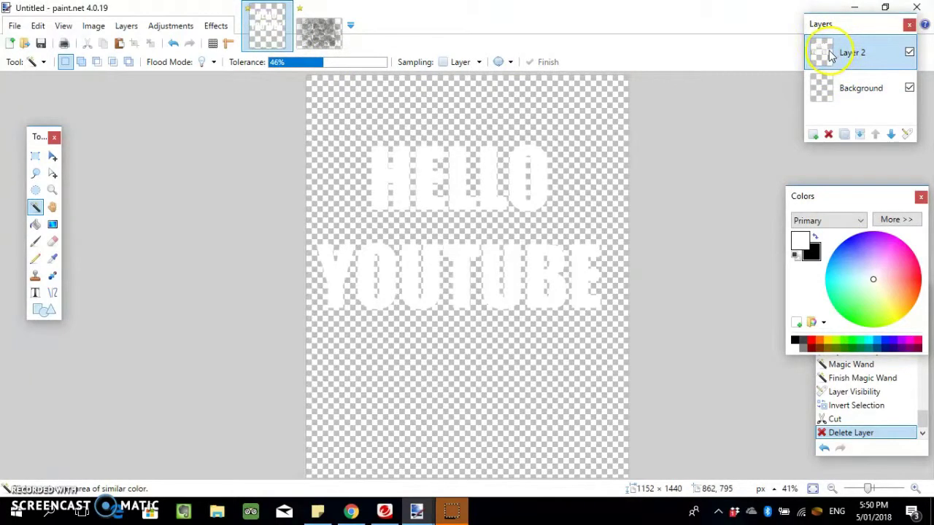
click(814, 136)
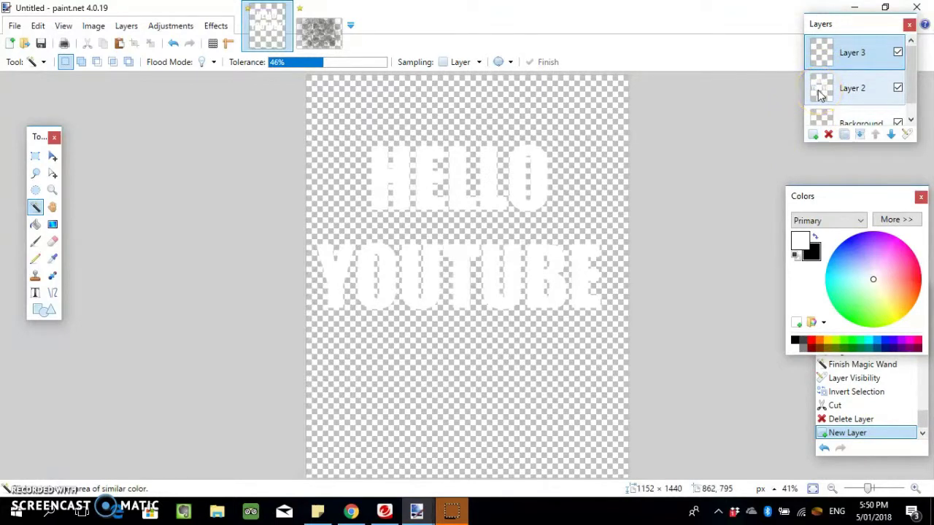
key(ctrl+v)
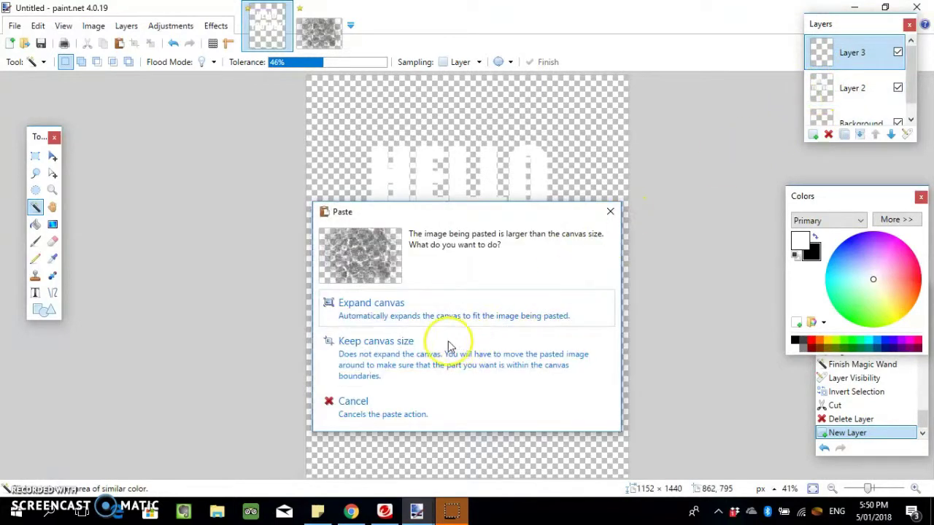
Paste keeping the canvas size and drag the mud texture up over the HELLO YOUTUBE text
click(401, 354)
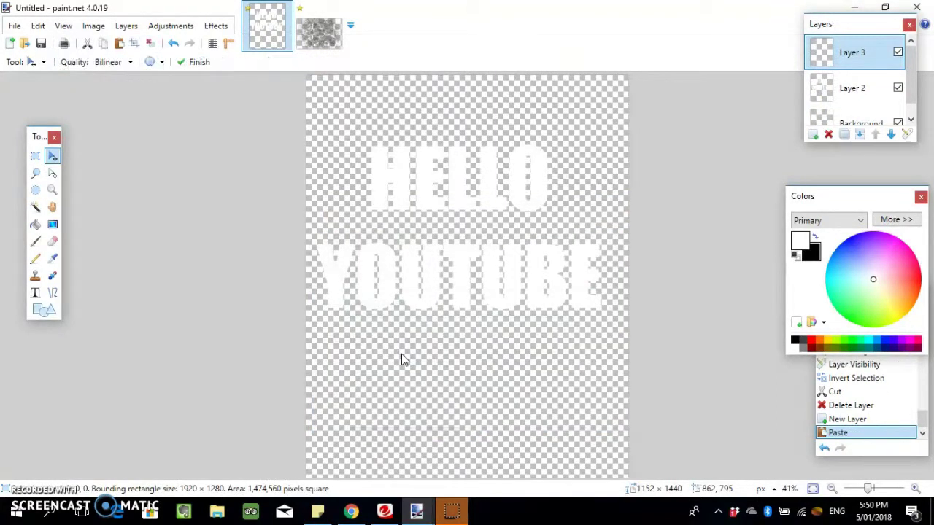
click(407, 343)
click(500, 323)
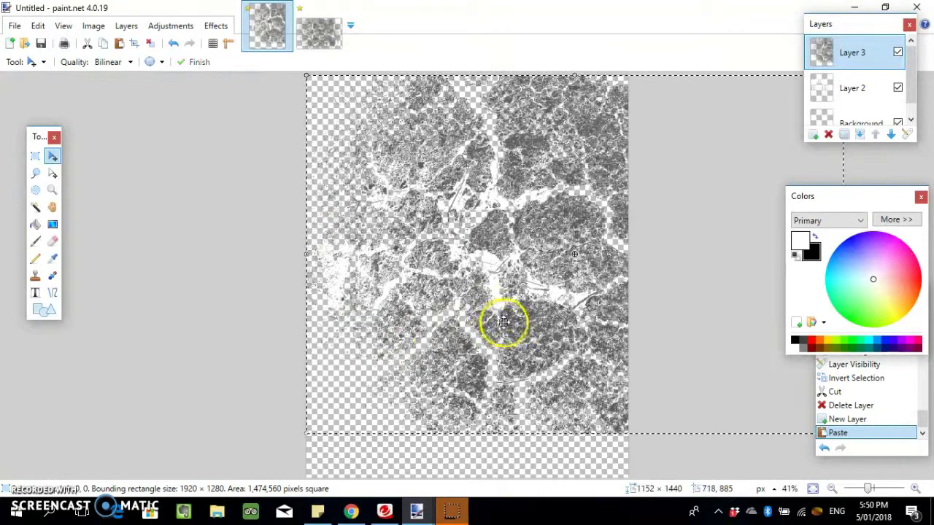
click(455, 321)
drag(454, 321, 467, 231)
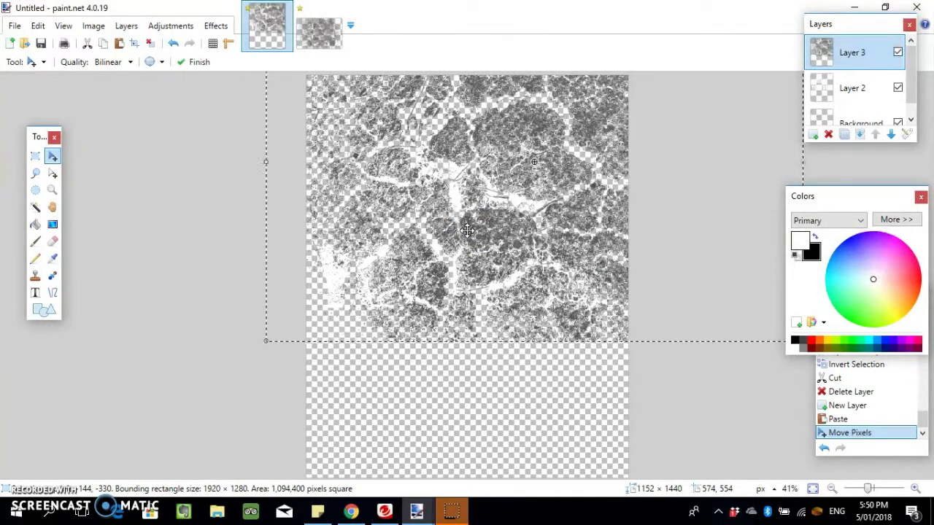
Deselect the texture, hide Layer 3, and make text Layer 2 active
click(38, 25)
click(91, 229)
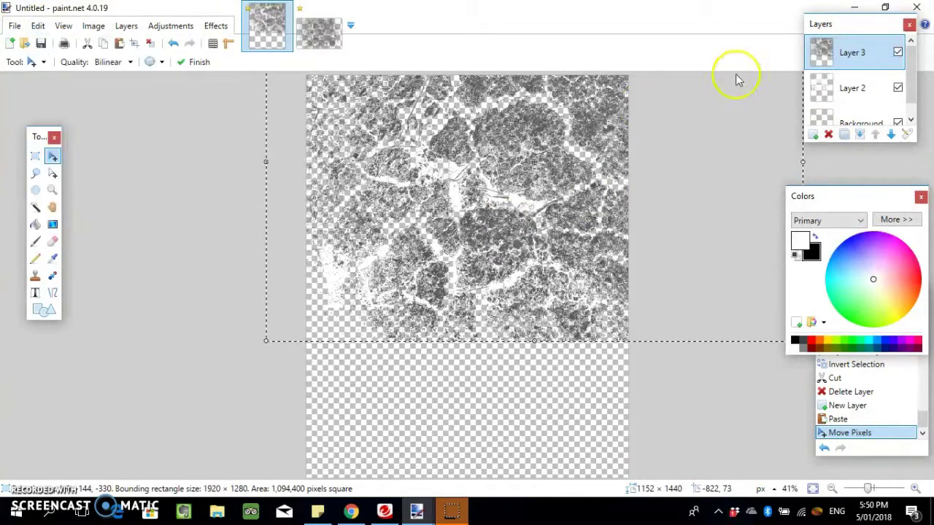
click(898, 52)
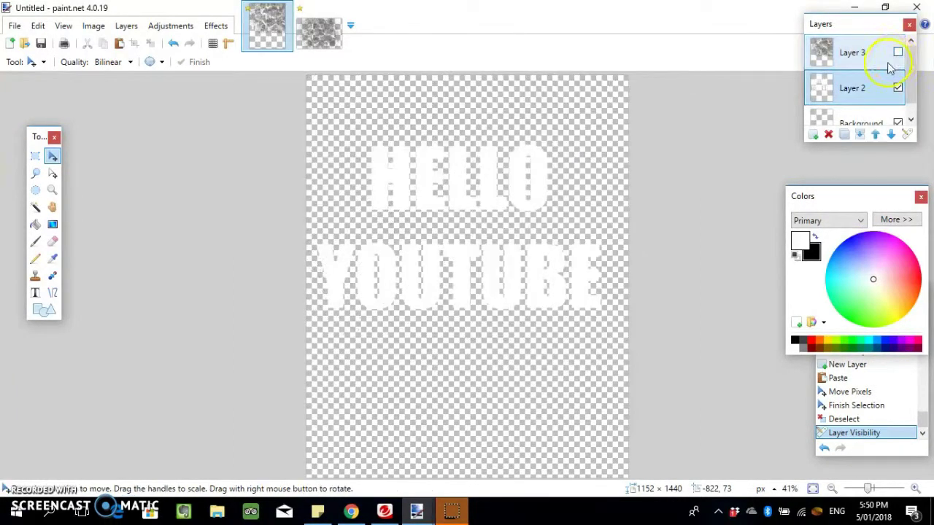
click(882, 81)
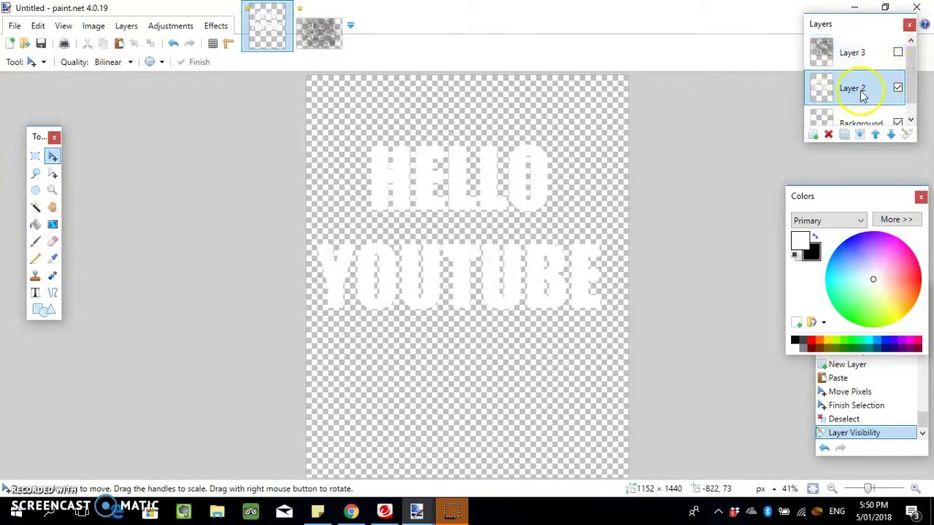
Magic-wand all the HELLO YOUTUBE letters and show the mud layer again
click(35, 207)
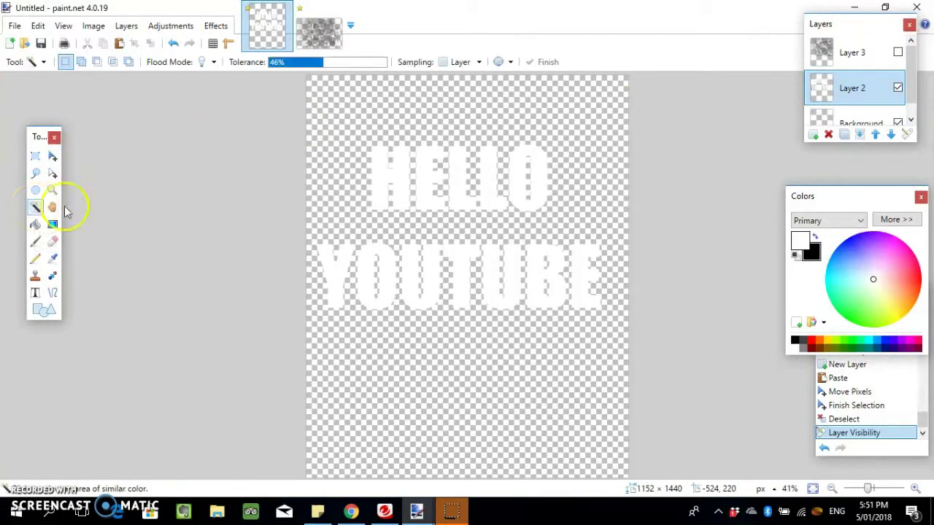
click(380, 172)
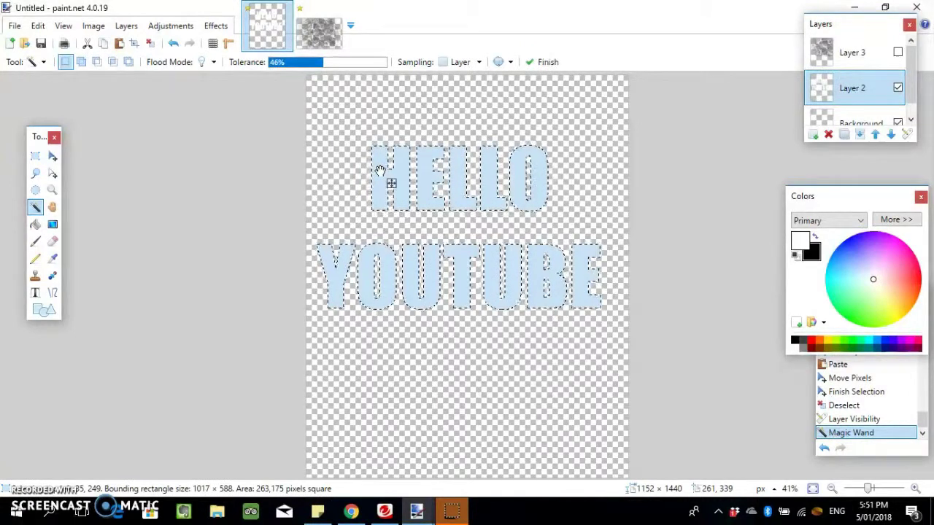
click(896, 54)
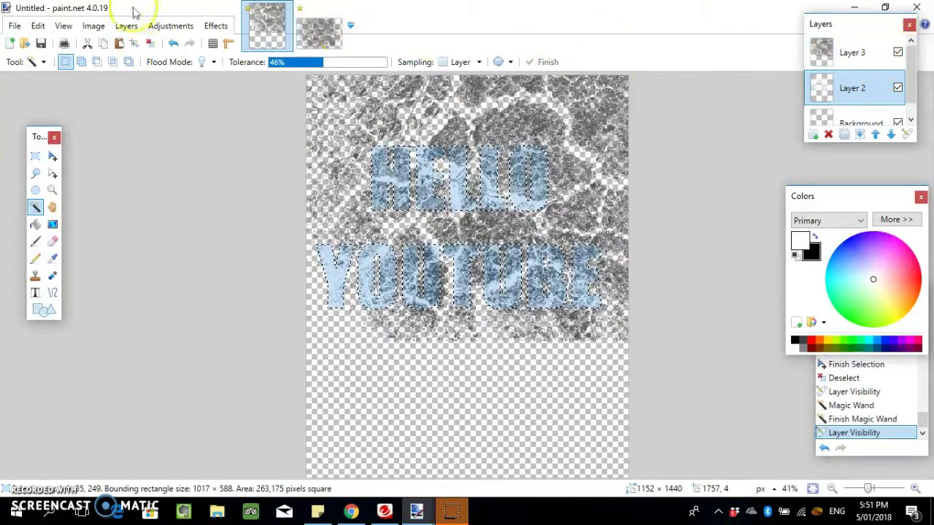
Invert the letter selection and cut the Layer 3 mud texture outside the letters
click(34, 26)
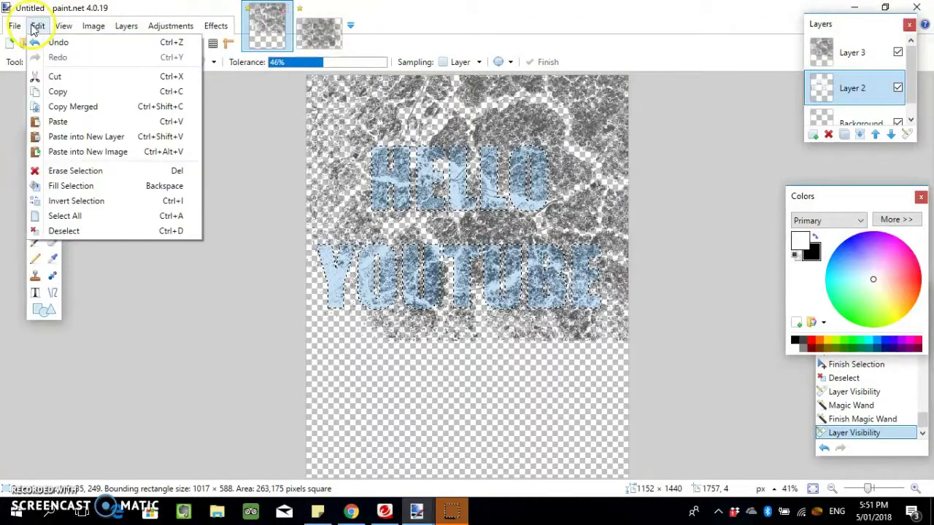
click(106, 204)
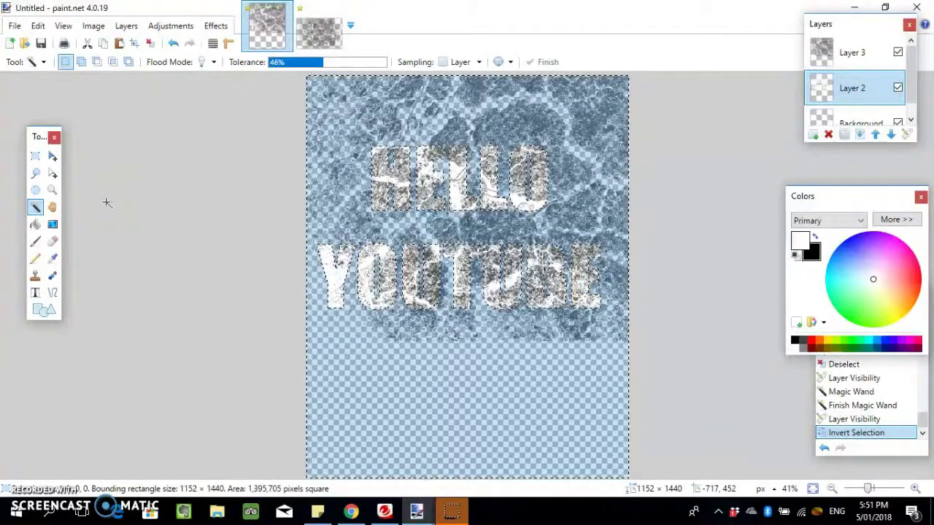
click(874, 63)
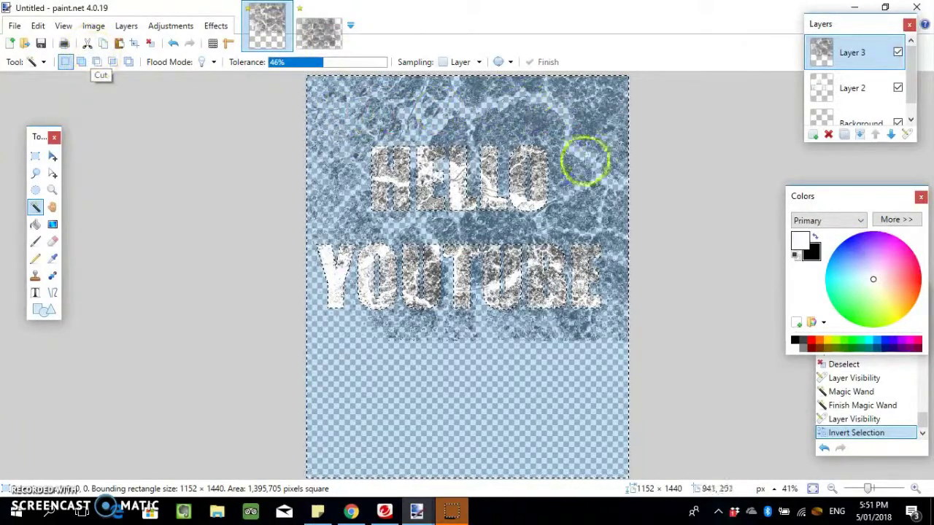
click(87, 43)
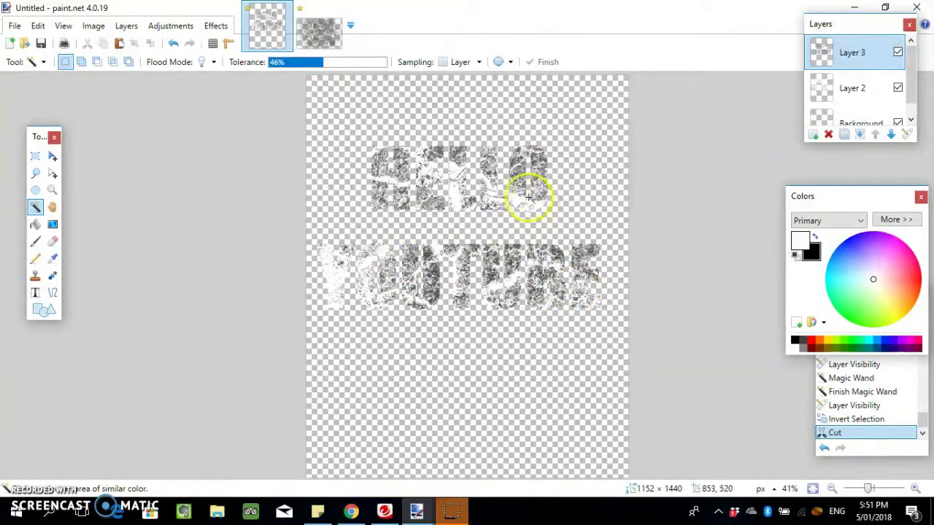
Browse the File and Image menus without making changes
click(13, 25)
click(124, 10)
click(93, 26)
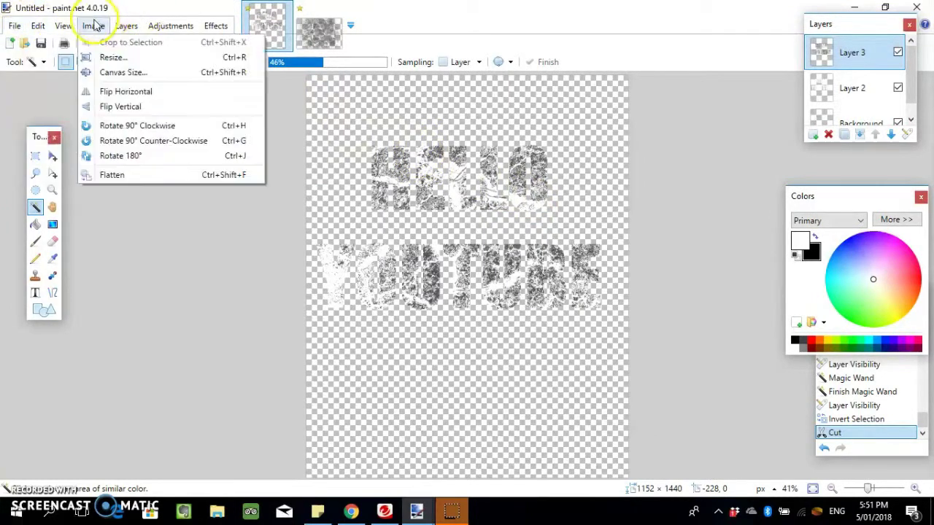
click(117, 55)
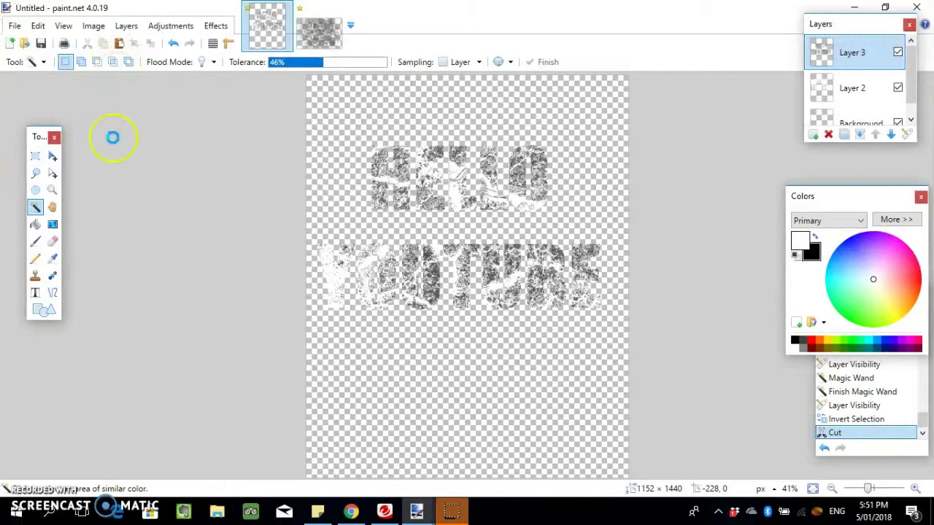